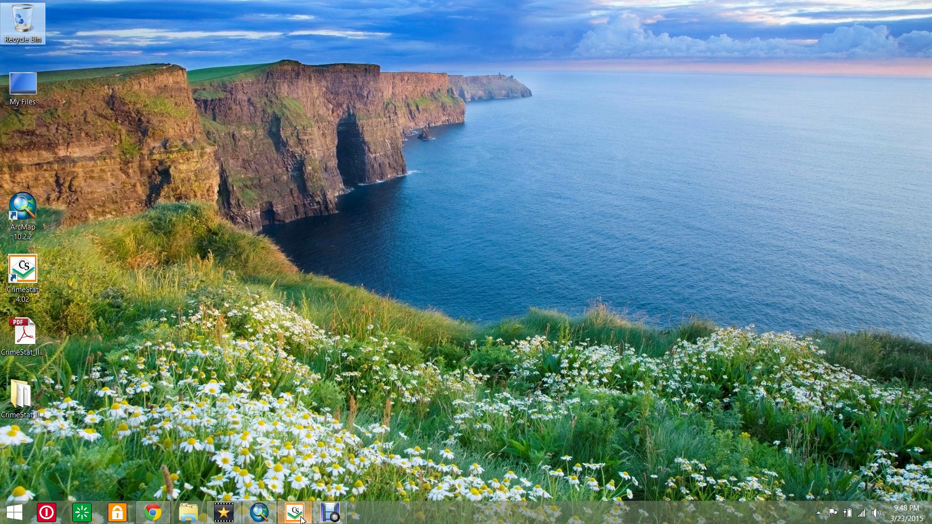
Restore the CrimeStat IV window from the taskbar to show its Data Setup primary file page.
click(302, 519)
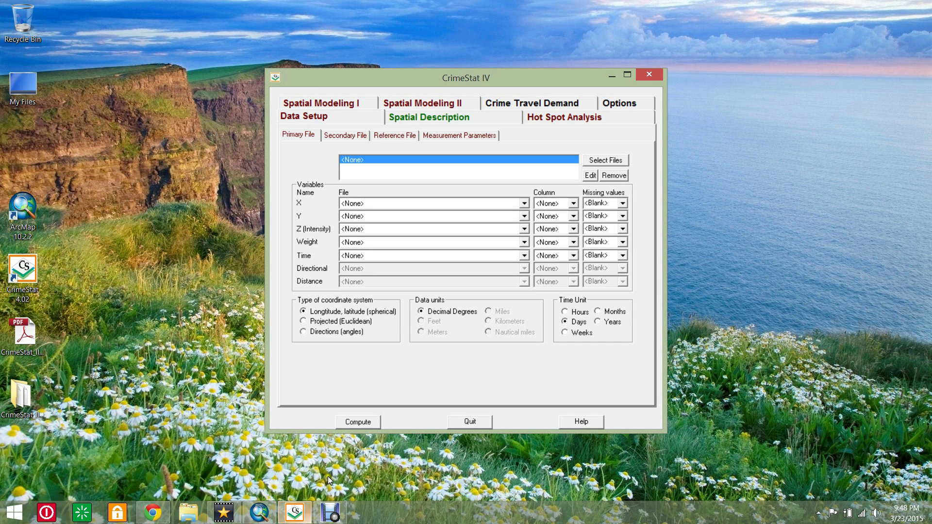
Add robberies.shp as the primary file using the Point shape files type.
click(612, 161)
click(486, 216)
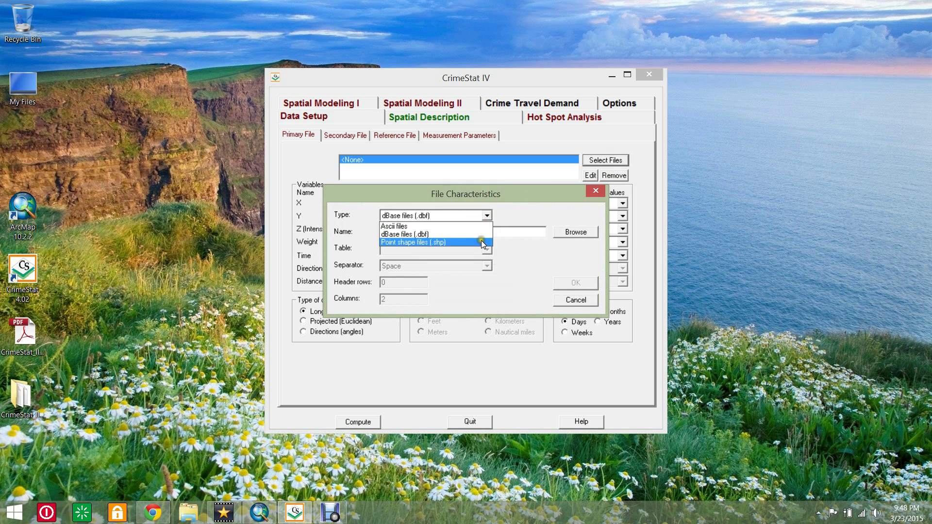
click(481, 242)
click(563, 232)
scroll(585, 266, down, 2)
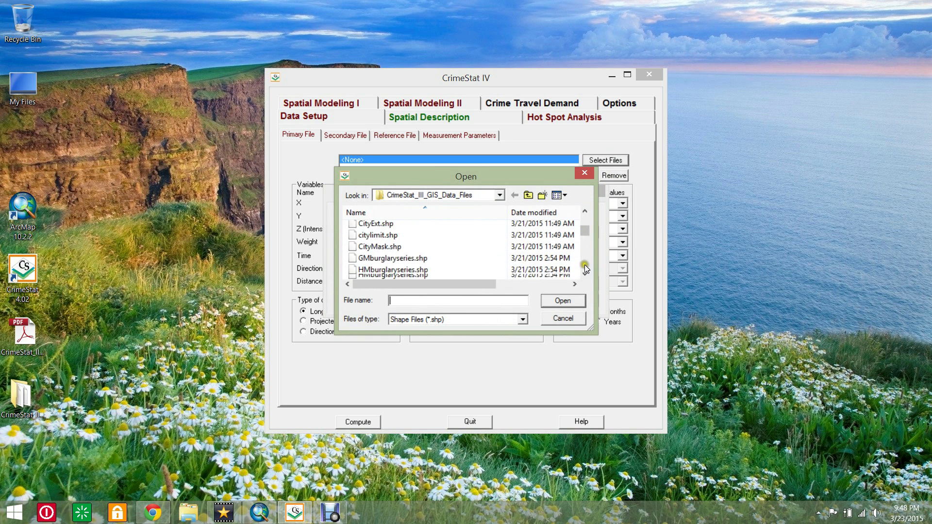
scroll(584, 266, down, 5)
click(462, 249)
click(571, 301)
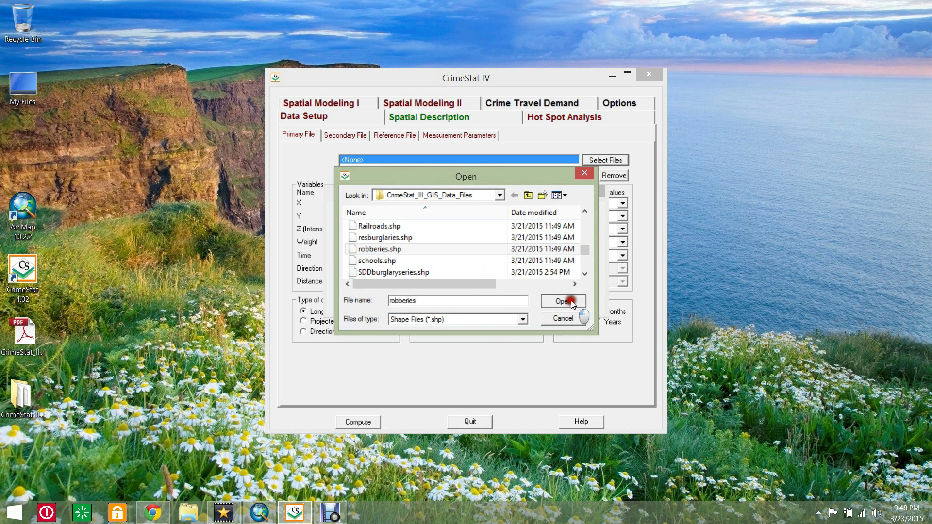
click(573, 284)
Set the X and Y coordinate columns to X and Y, projected coordinates in feet.
click(573, 203)
click(539, 222)
click(573, 216)
click(551, 242)
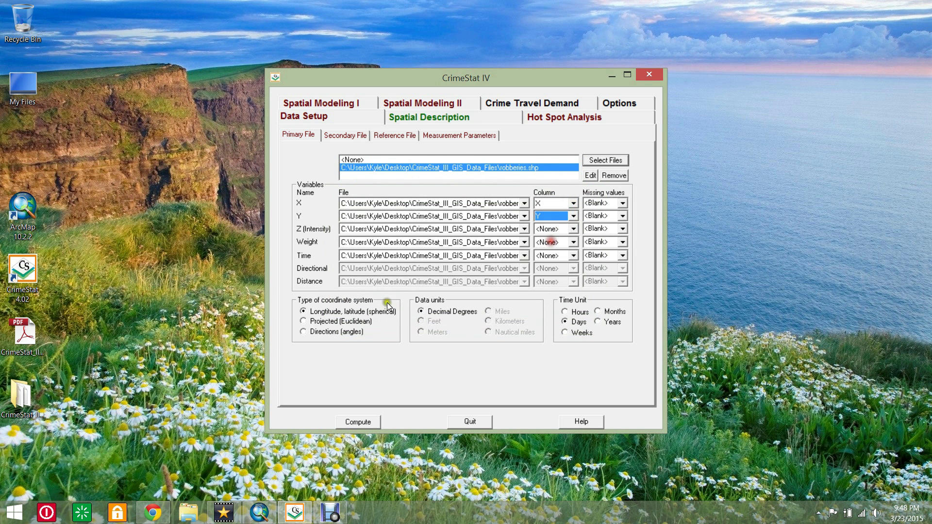
click(316, 323)
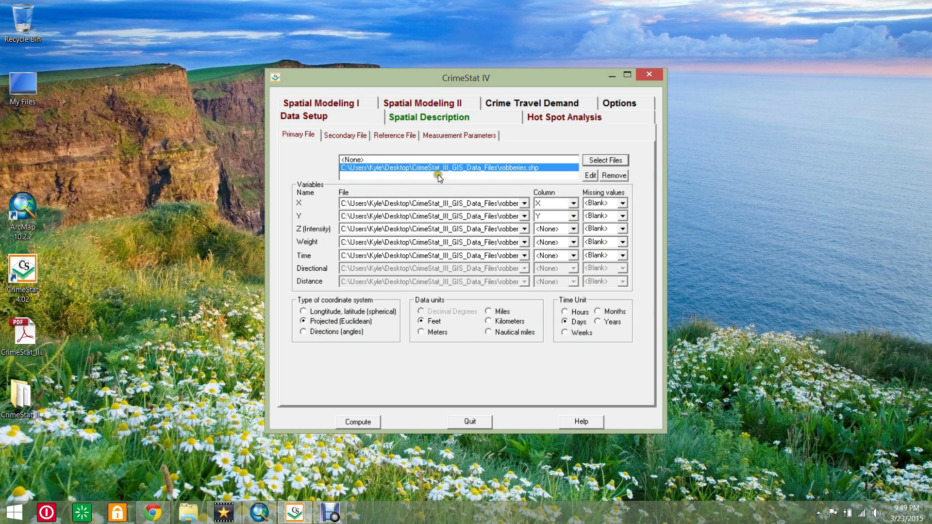
click(485, 137)
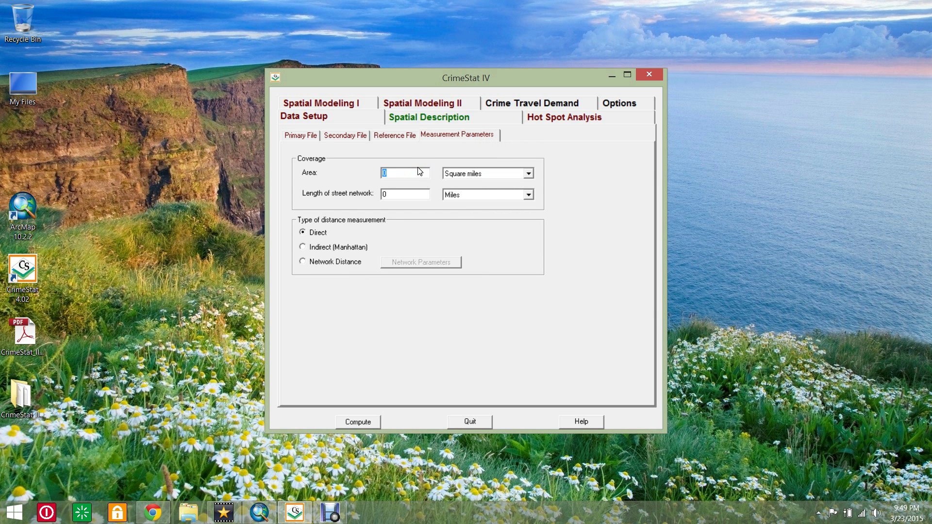
Enter 88.19 square miles as the area and 1283.61 miles as the street network length.
text(88.19)
click(399, 189)
key(BackSpace)
text(1283.61)
Tick Nearest neighbor analysis under Distance Analysis I and compute it for the robberies.
click(495, 120)
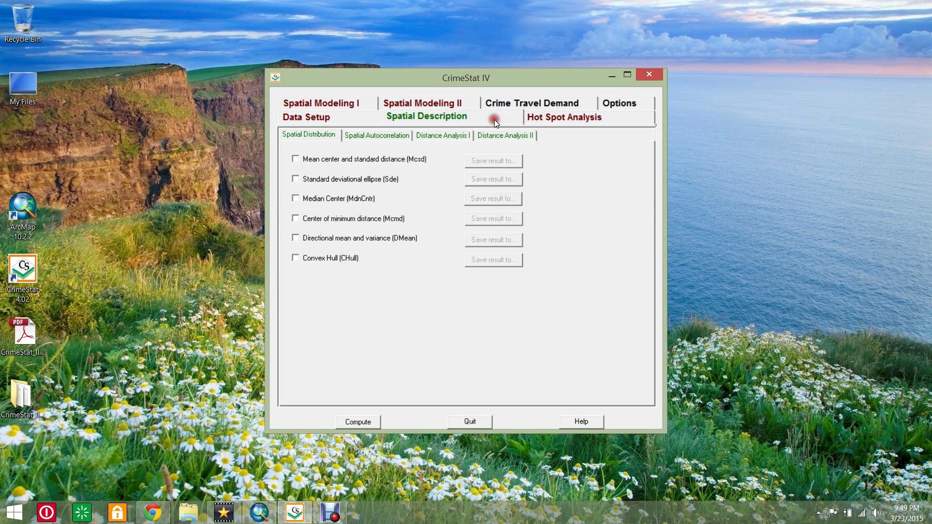
click(464, 139)
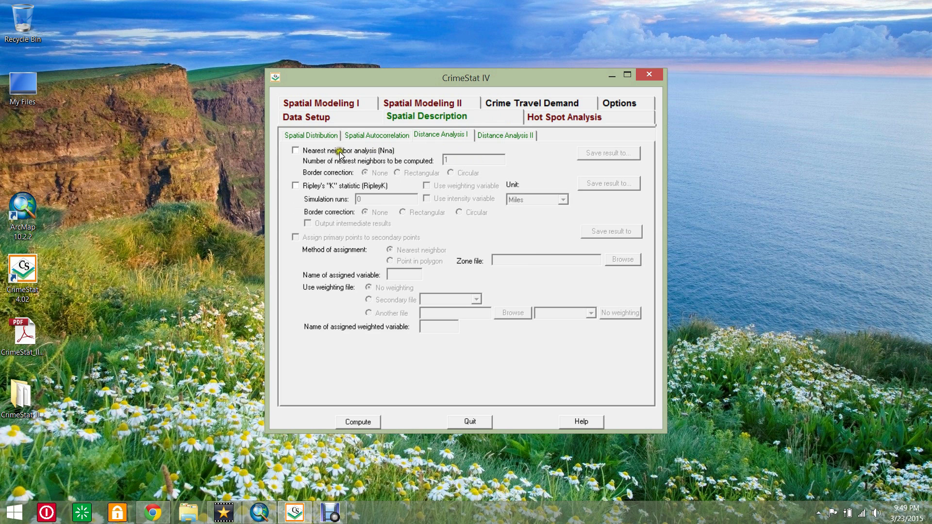
click(300, 151)
click(364, 391)
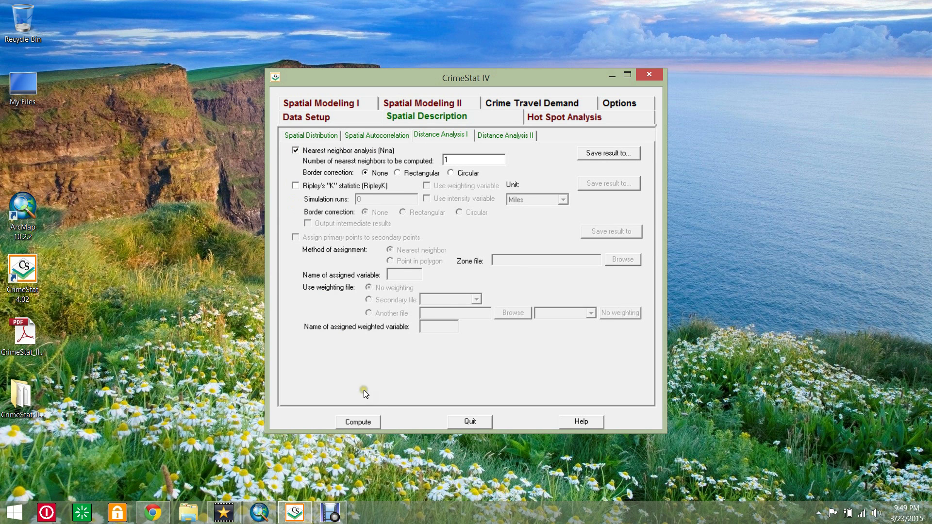
click(358, 422)
Highlight mean distance 1066.8578, expected 1874.1078, index 0.56926 and the p-value lines, then close the results.
drag(715, 194, 713, 254)
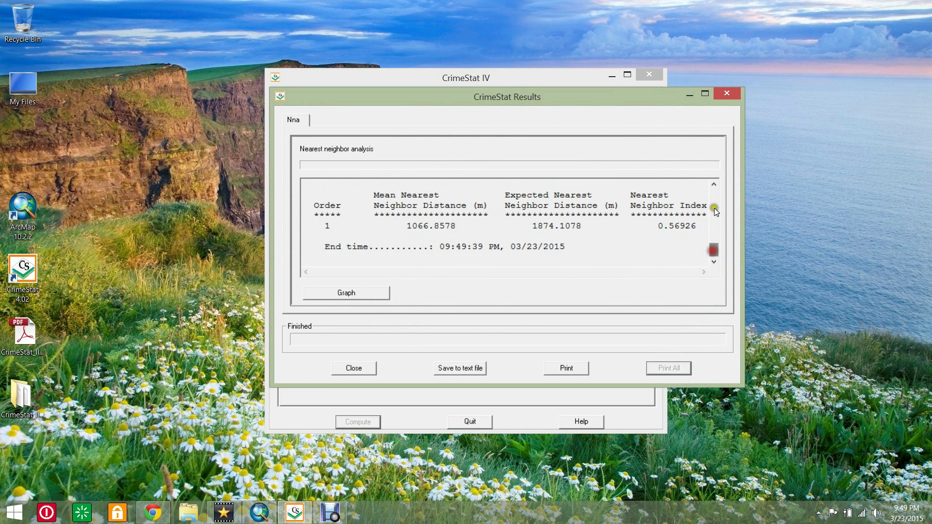
click(714, 184)
click(714, 184)
drag(588, 247, 532, 248)
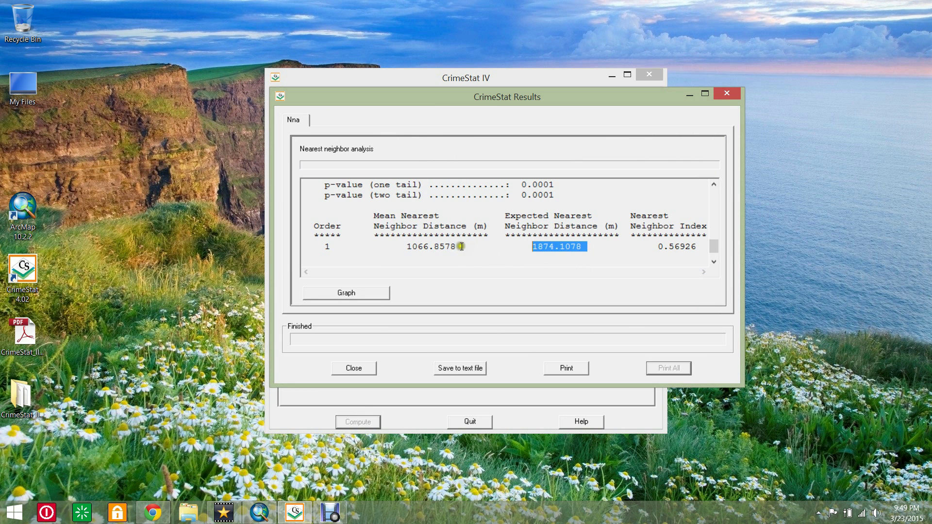
drag(461, 246, 407, 247)
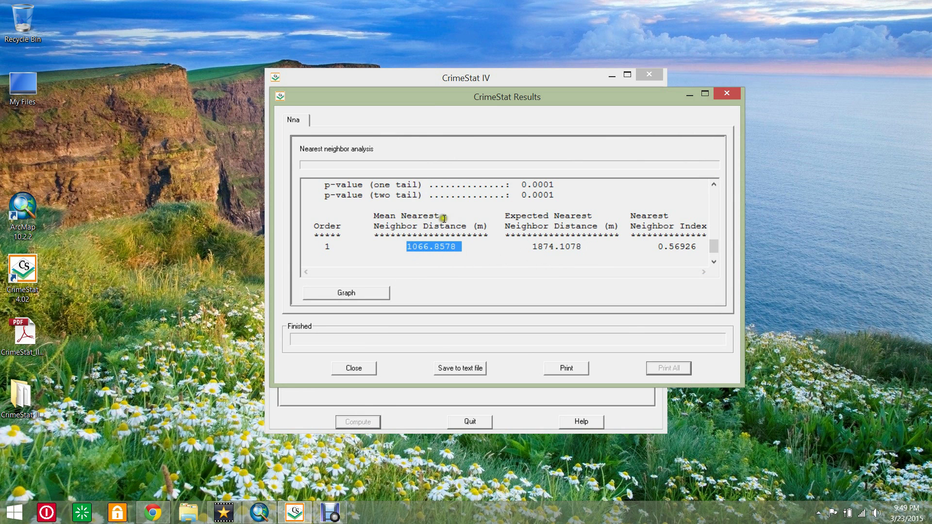
drag(658, 243, 697, 246)
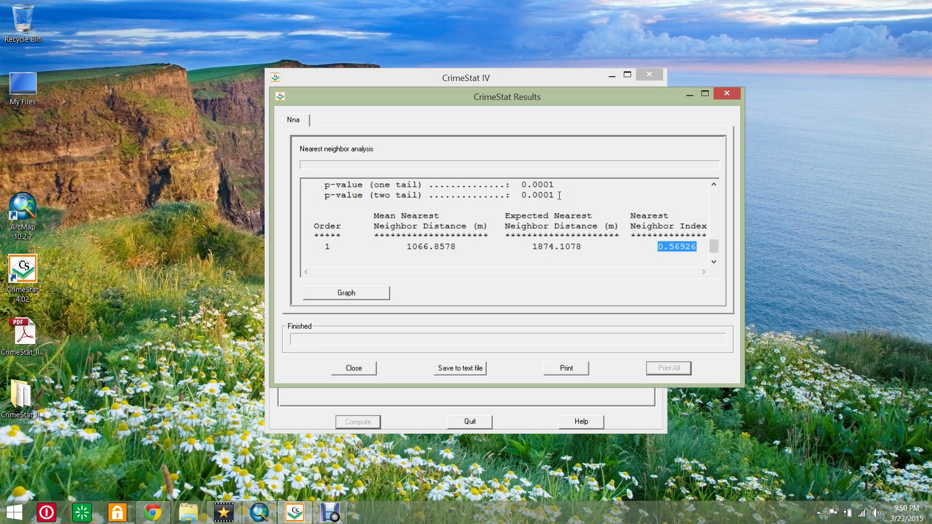
drag(558, 196, 319, 185)
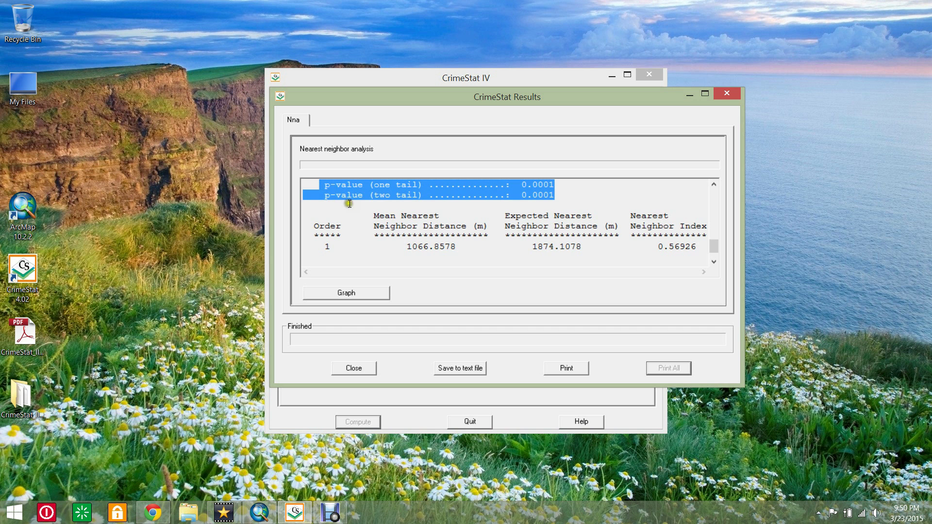
click(362, 371)
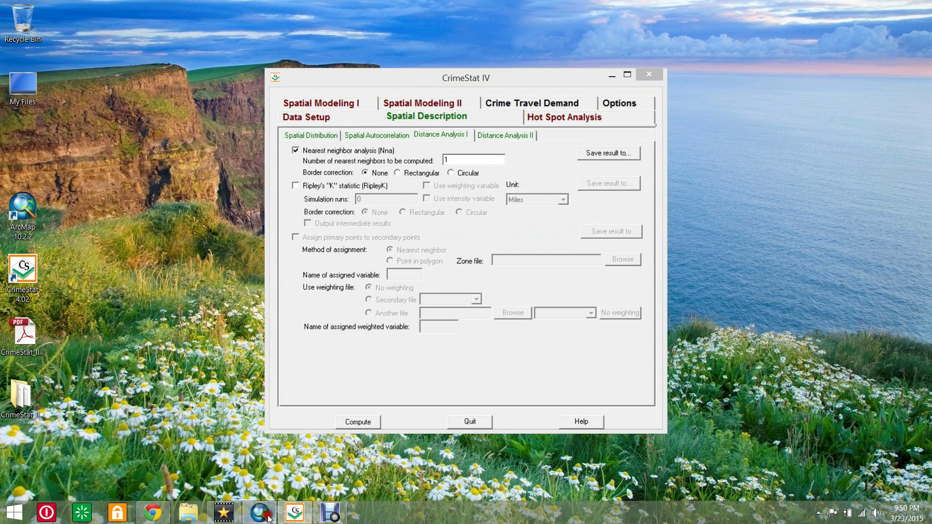
click(268, 518)
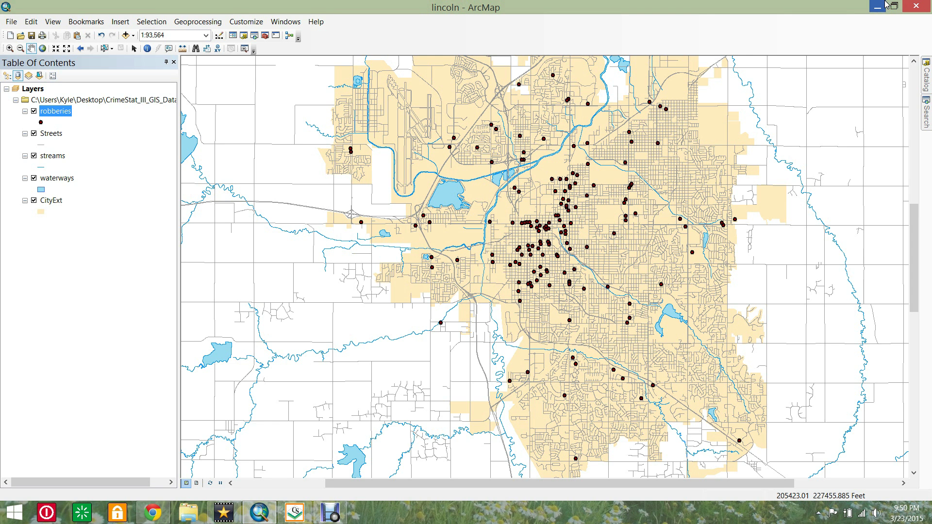
click(861, 5)
click(875, 8)
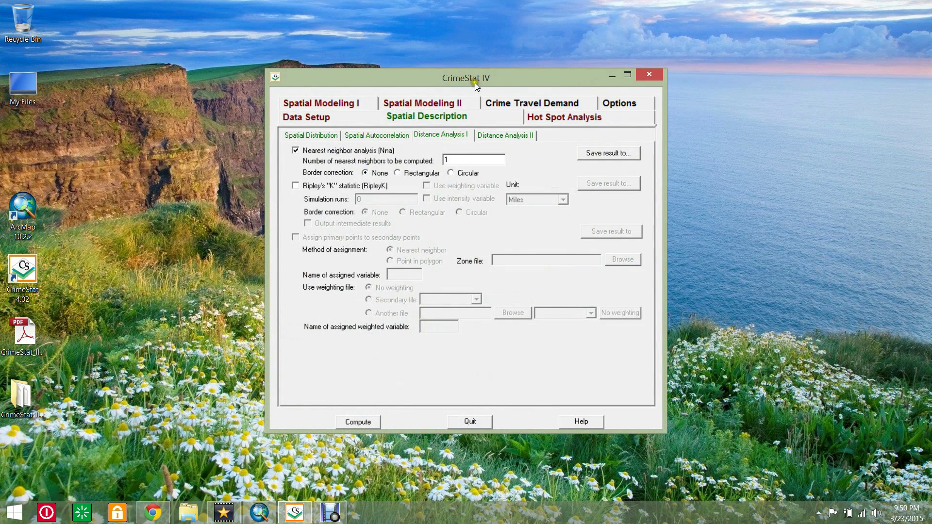
Replace robberies.shp with afternoonhousbreaks.dbf as the primary file.
click(317, 117)
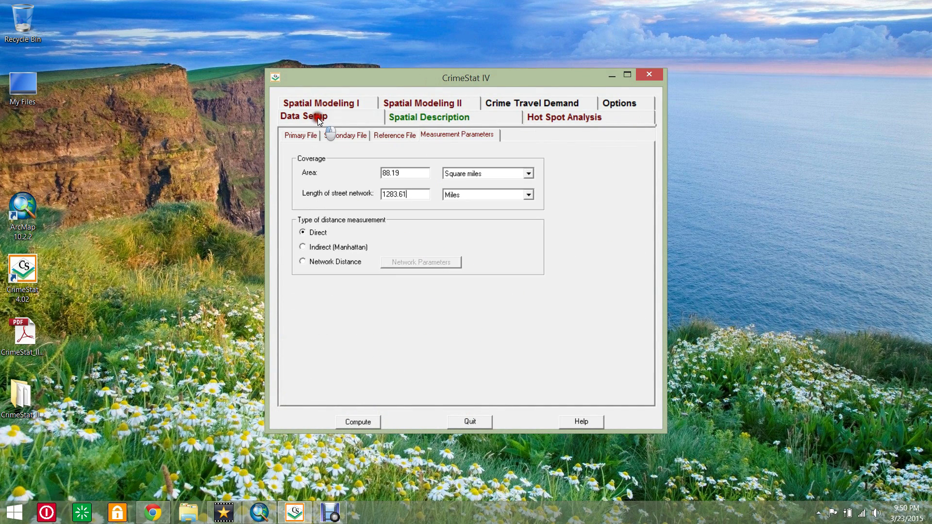
click(310, 137)
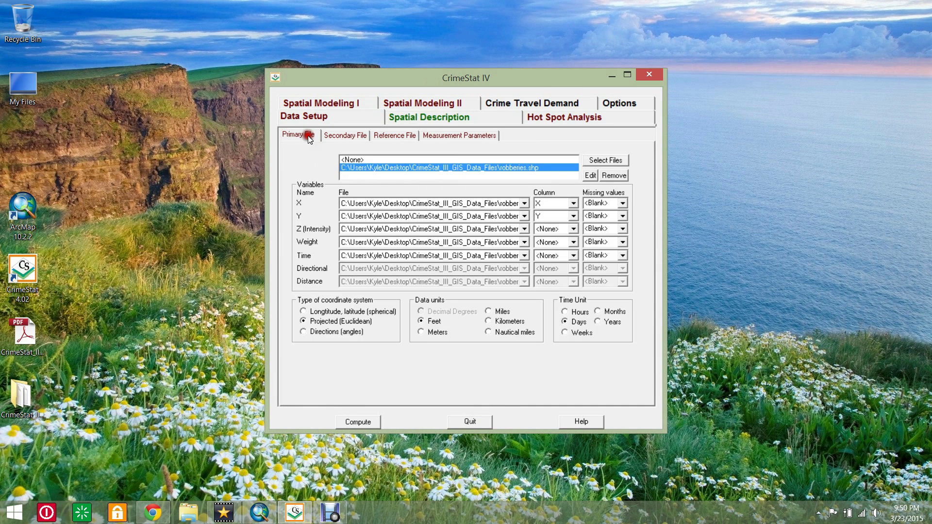
click(615, 175)
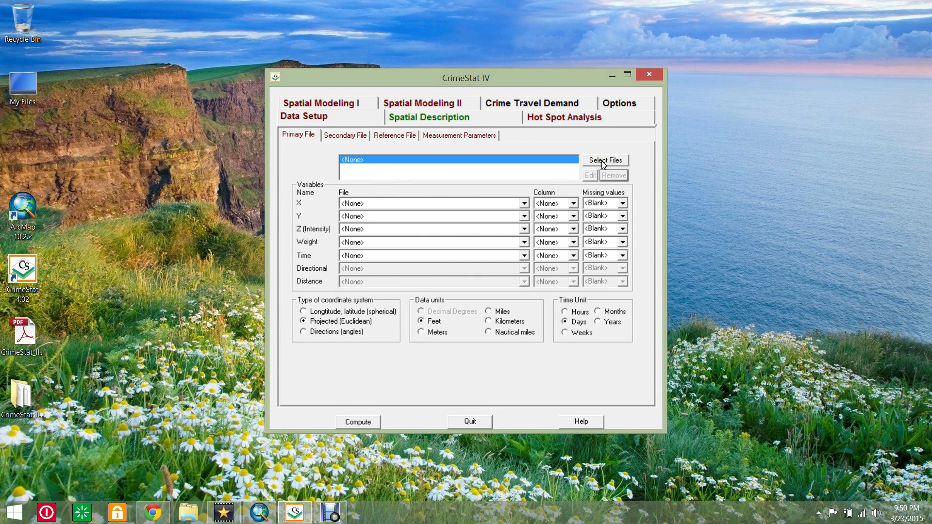
click(601, 162)
click(558, 233)
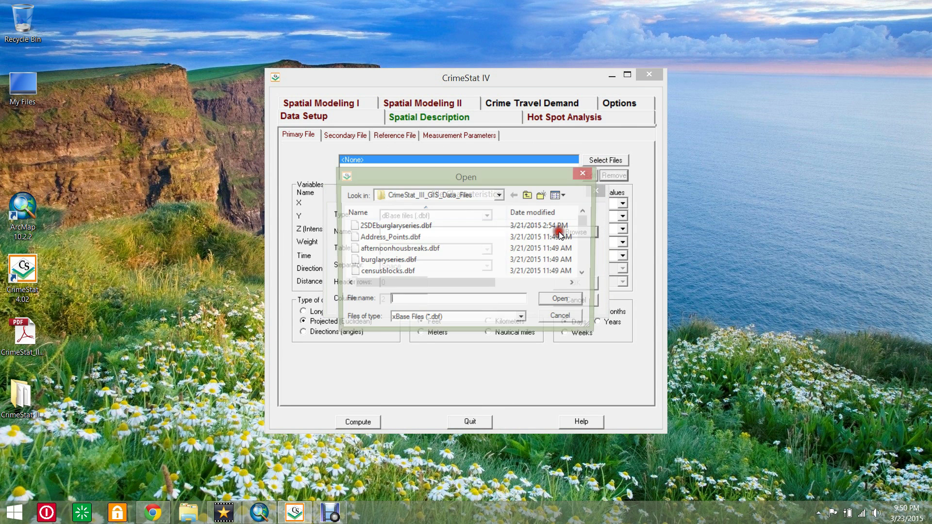
click(446, 250)
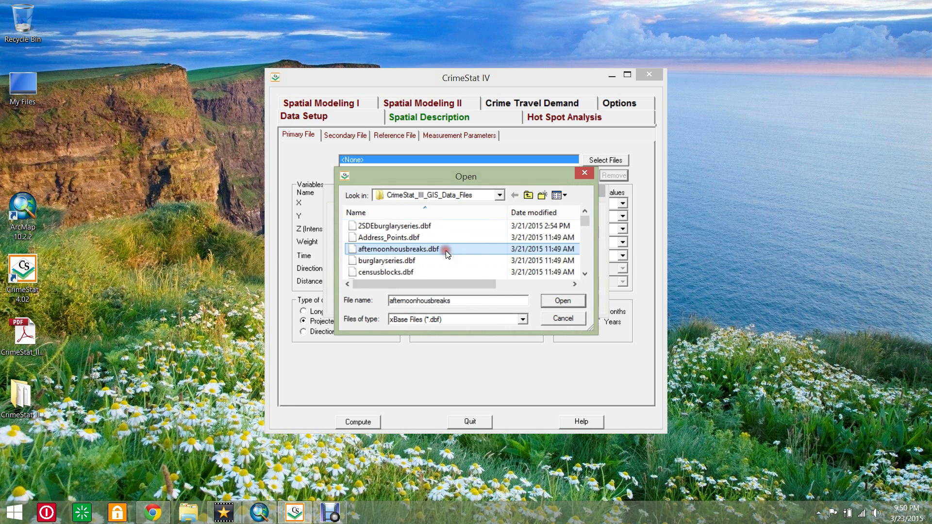
click(556, 299)
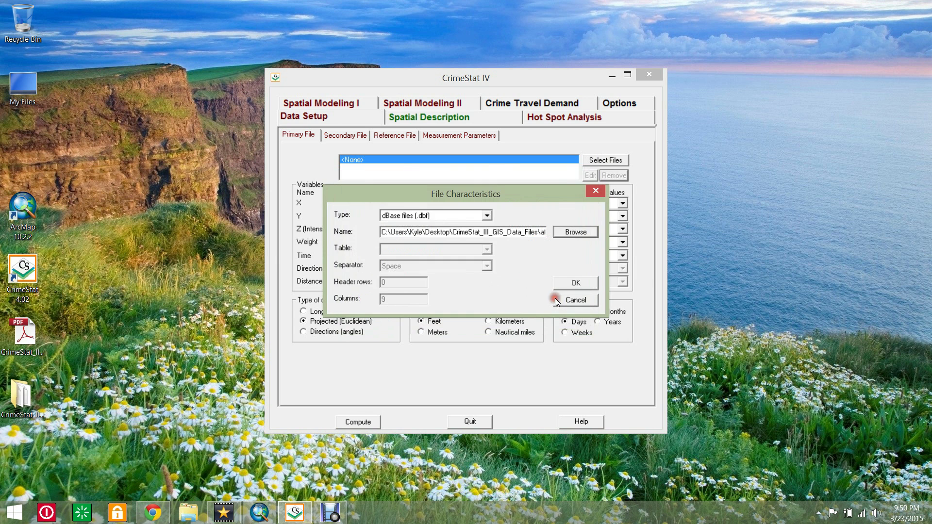
click(576, 283)
Set the primary file's X and Y coordinate columns to X and Y.
click(574, 203)
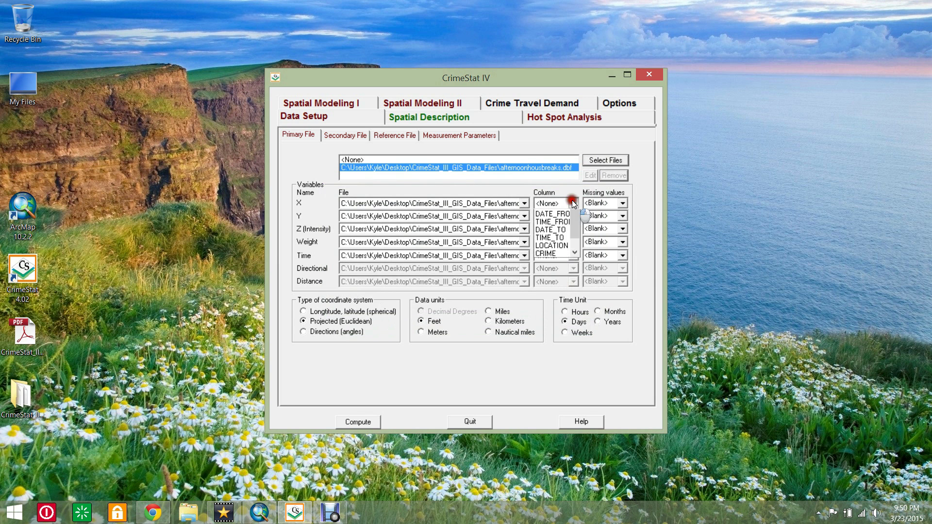
scroll(552, 251, down, 2)
click(549, 260)
click(572, 216)
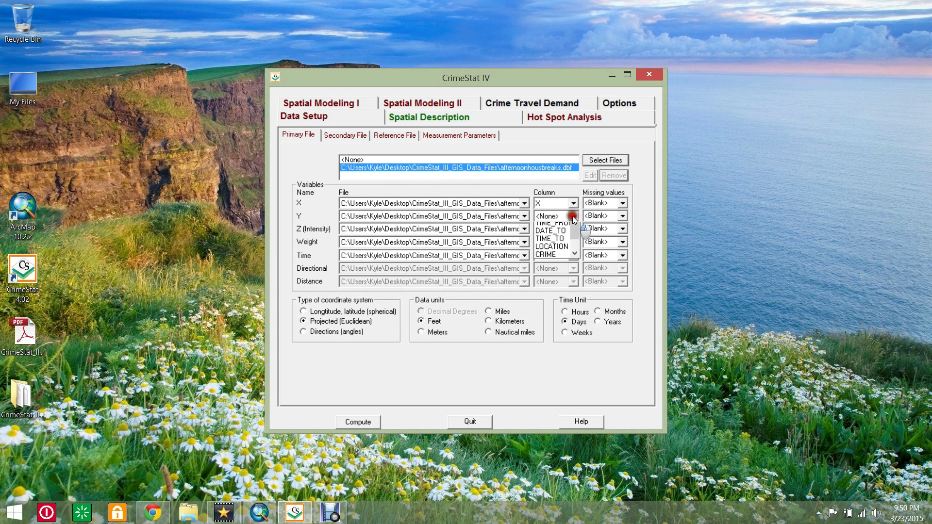
scroll(550, 262, down, 1)
click(546, 281)
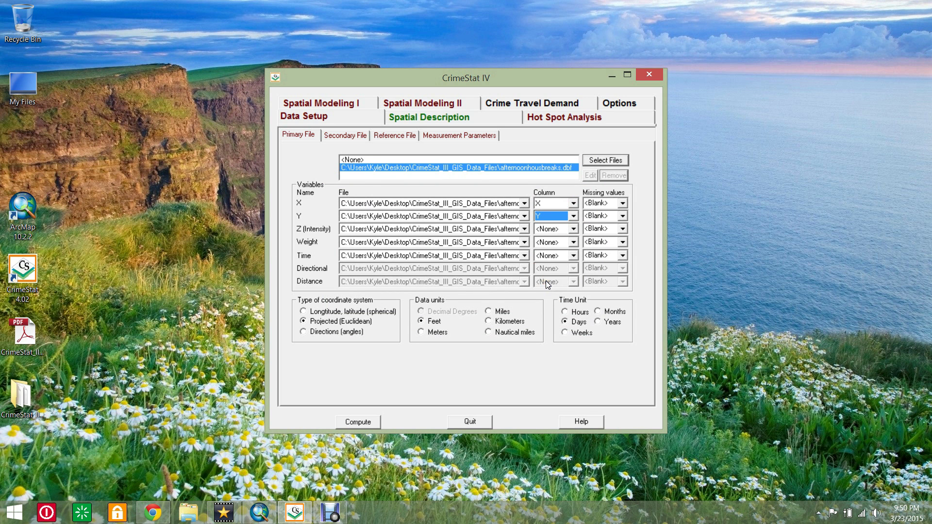
Add schools.DBF as the secondary file.
click(366, 135)
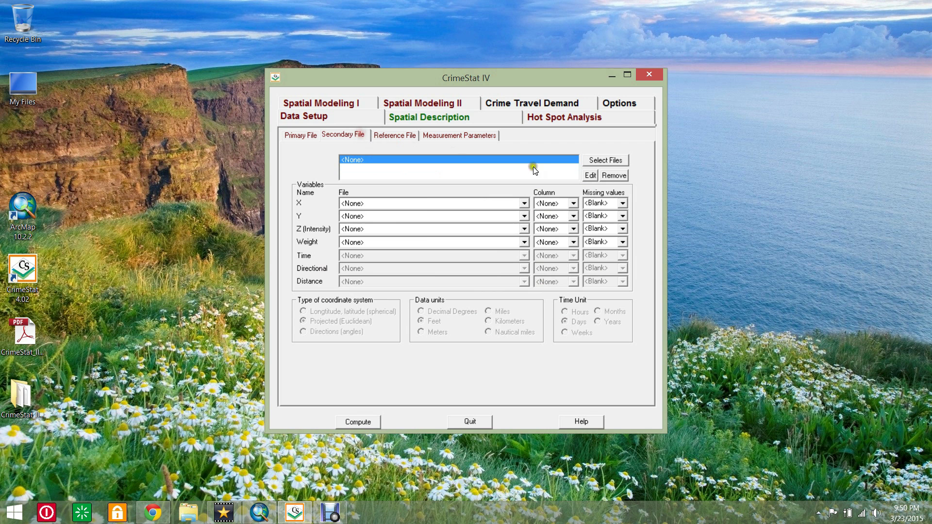
click(605, 161)
click(573, 231)
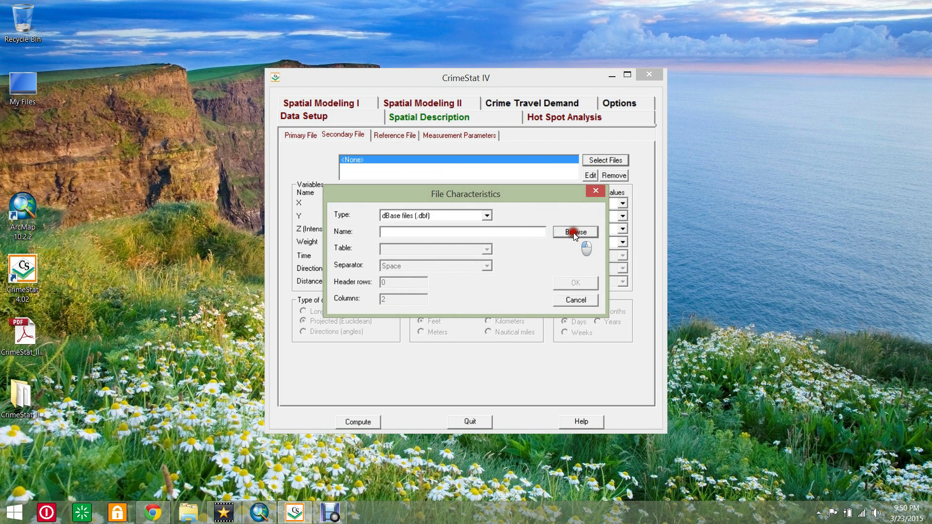
click(586, 263)
click(586, 263)
click(586, 263)
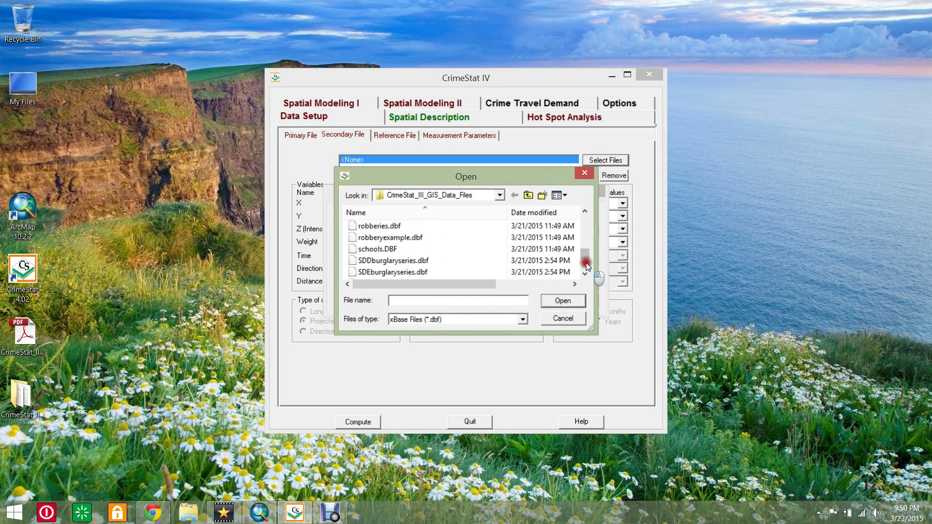
click(462, 248)
click(562, 301)
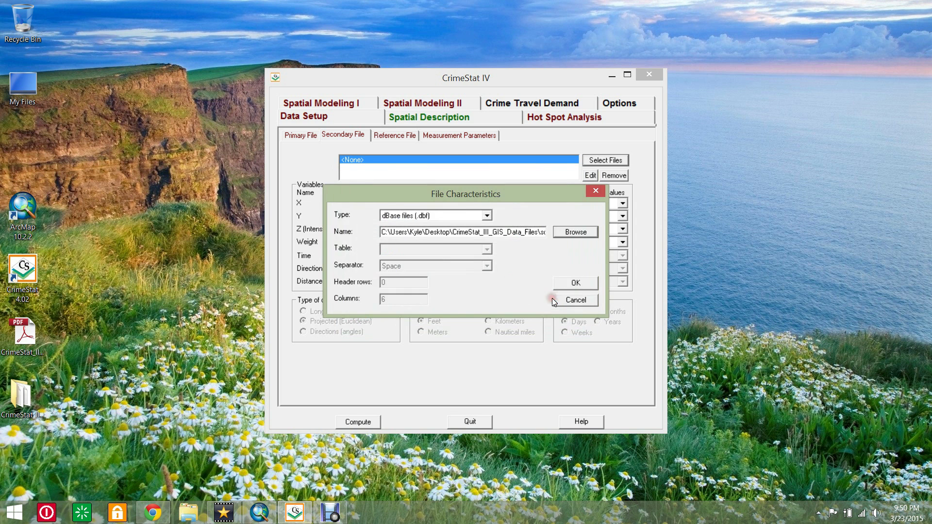
click(563, 276)
Set the secondary file's coordinate columns to CENTROIDX and CENTROIDY.
click(573, 203)
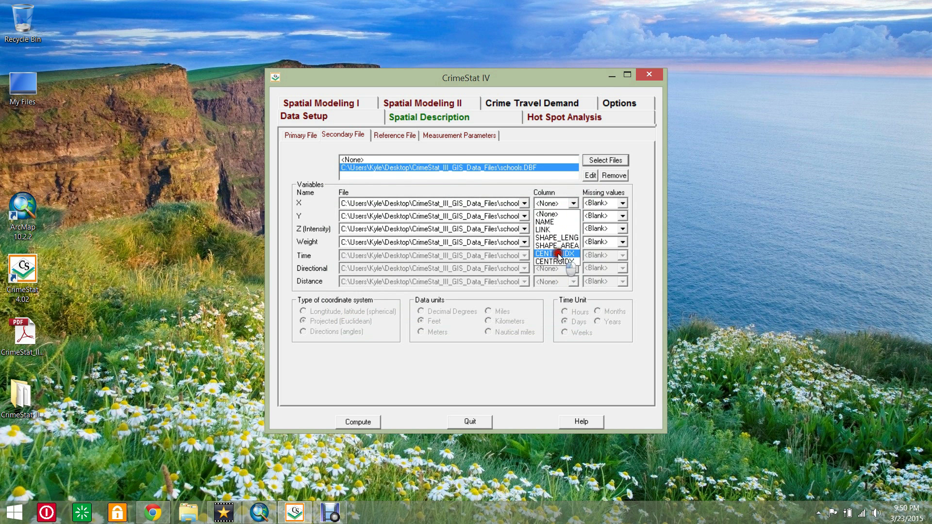
click(556, 253)
click(574, 216)
click(563, 274)
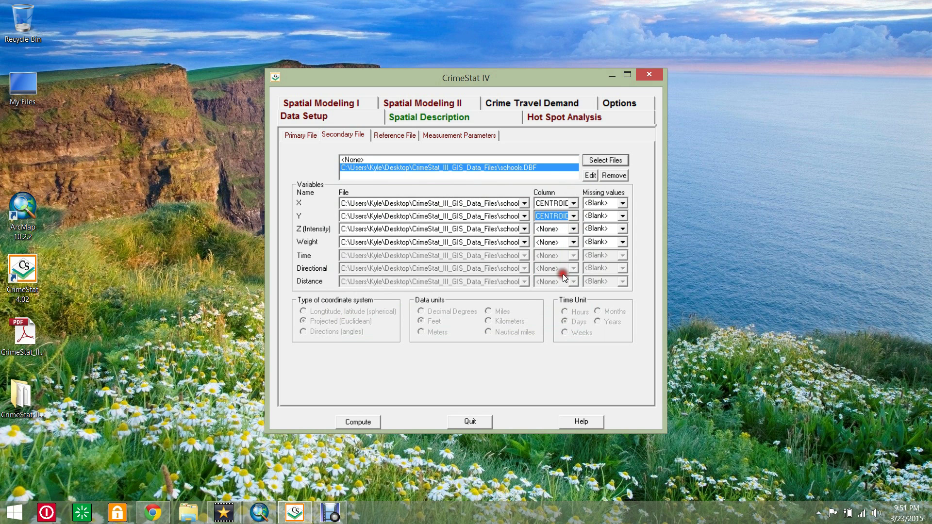
Replace nearest neighbor analysis with assigning primary to secondary points, saving to dBase file schoolcount.
click(493, 118)
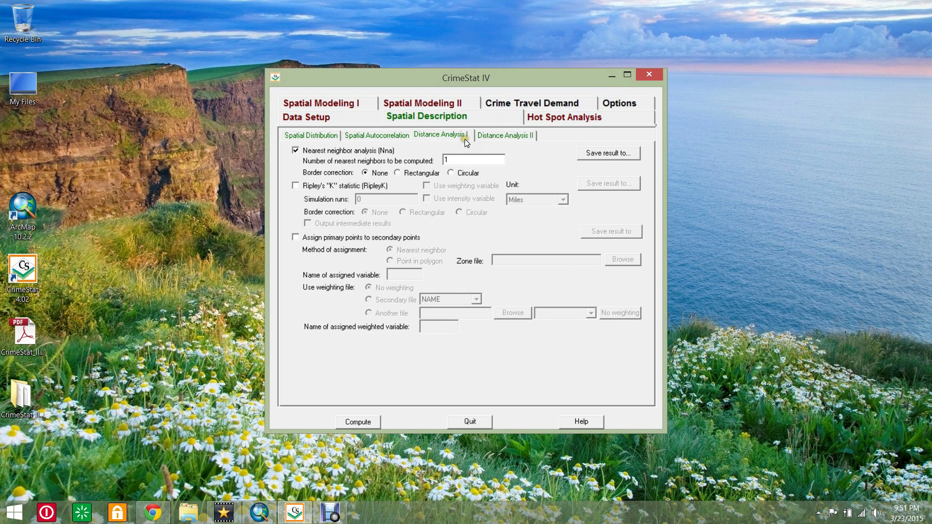
click(295, 151)
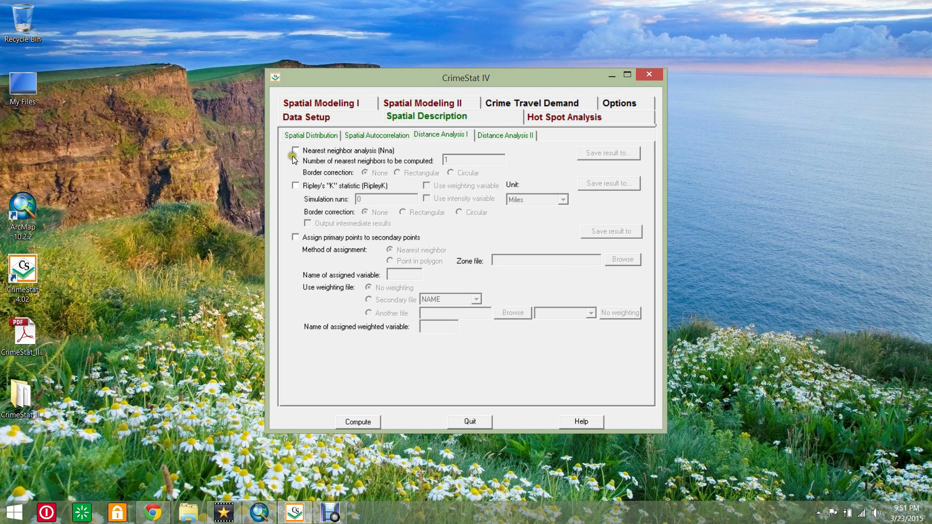
click(296, 237)
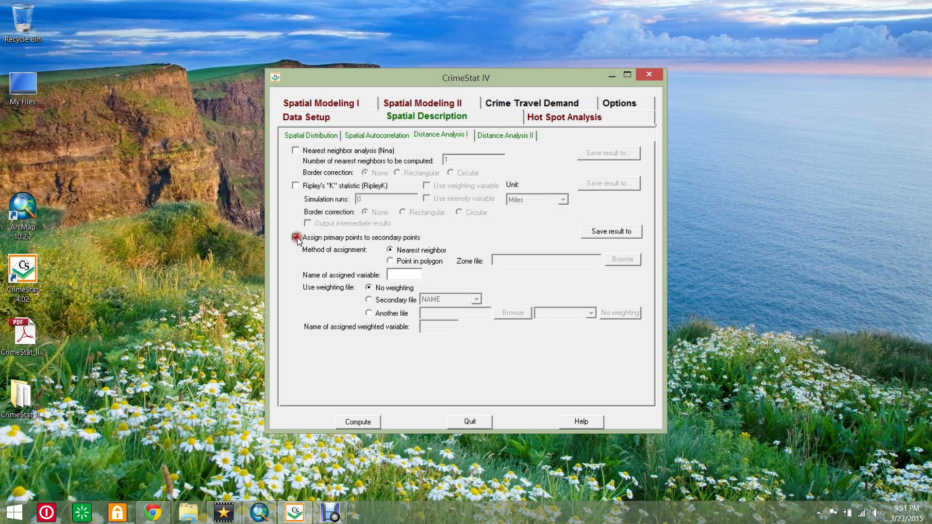
click(636, 232)
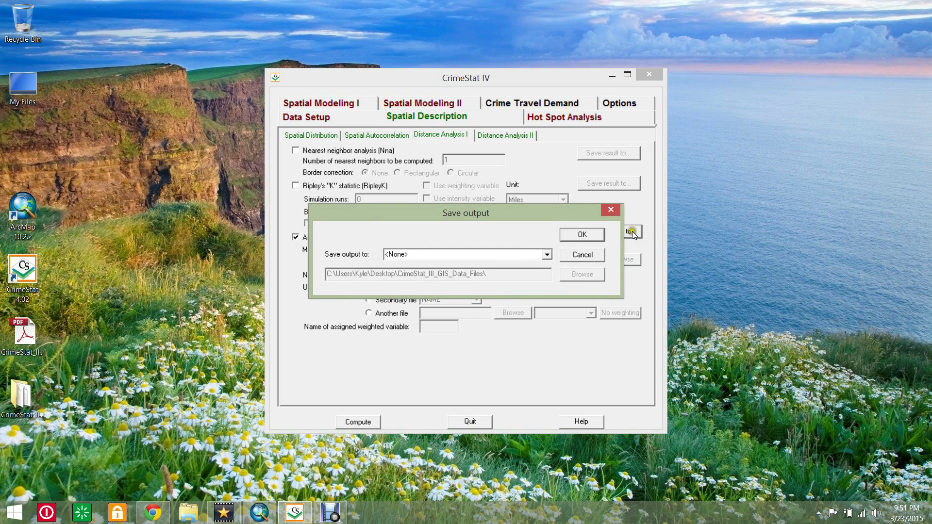
click(546, 255)
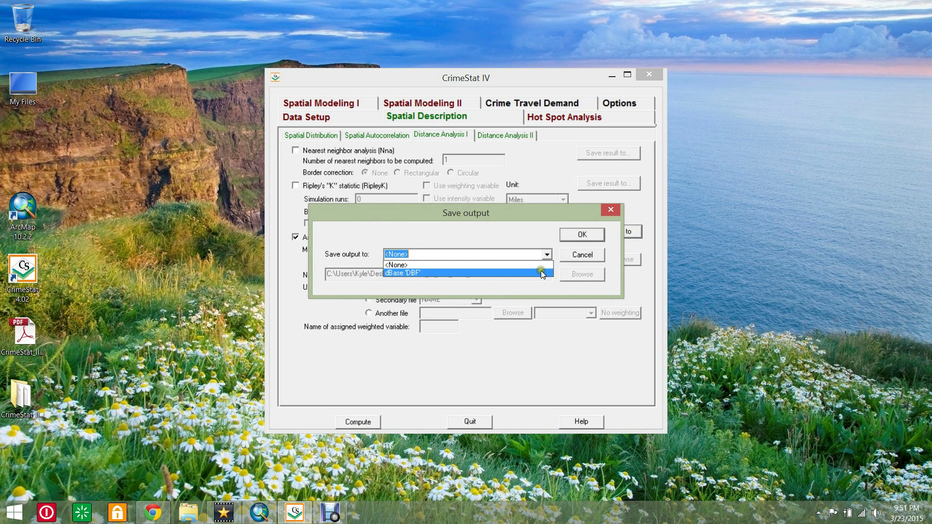
click(540, 272)
text(schoo)
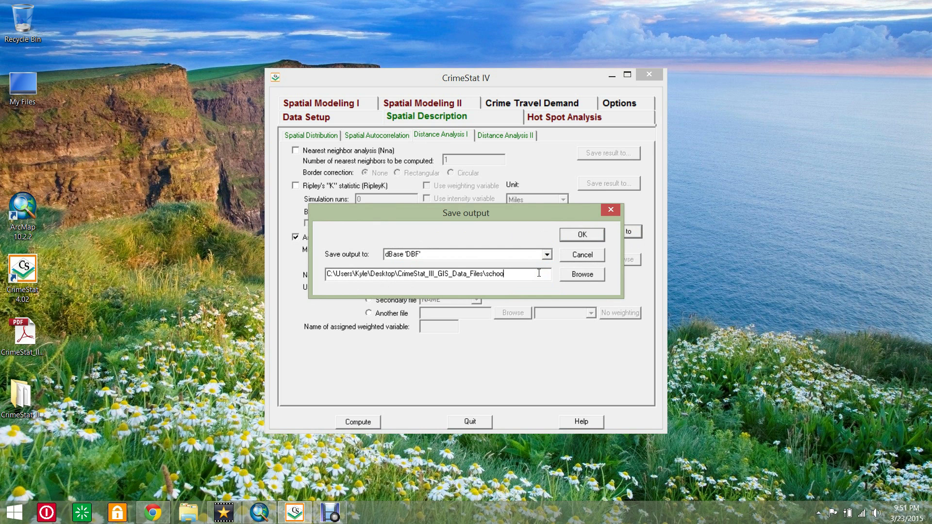
text(lcount)
click(577, 236)
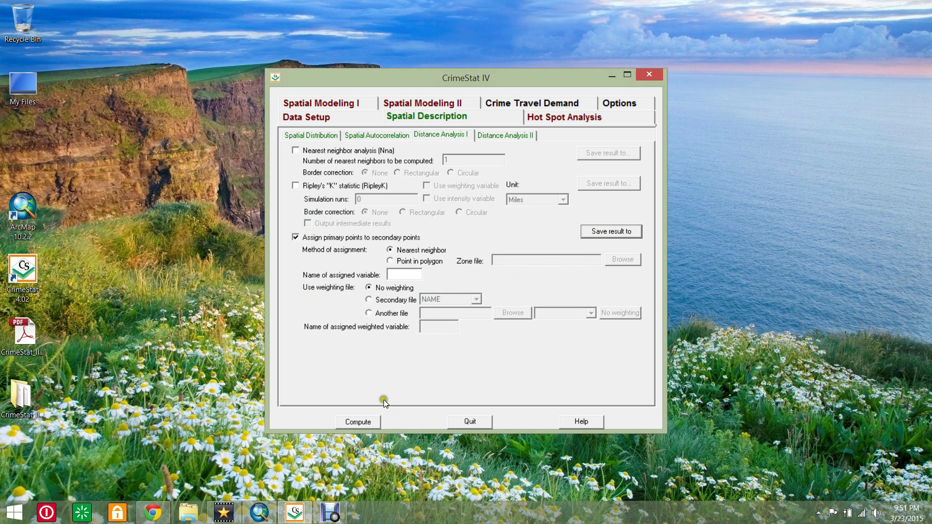
Compute the housebreak-to-school assignment, review the results, then start adding data in ArcMap.
click(370, 421)
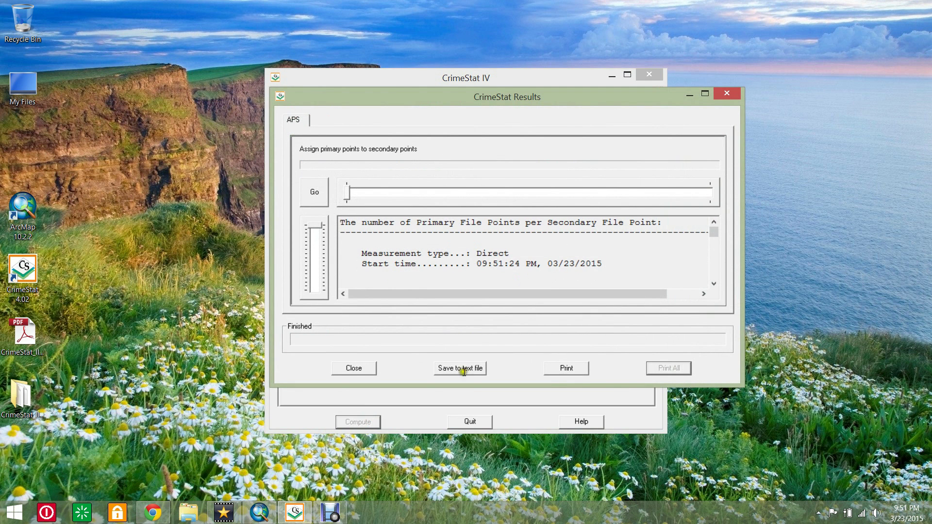
drag(712, 232, 713, 272)
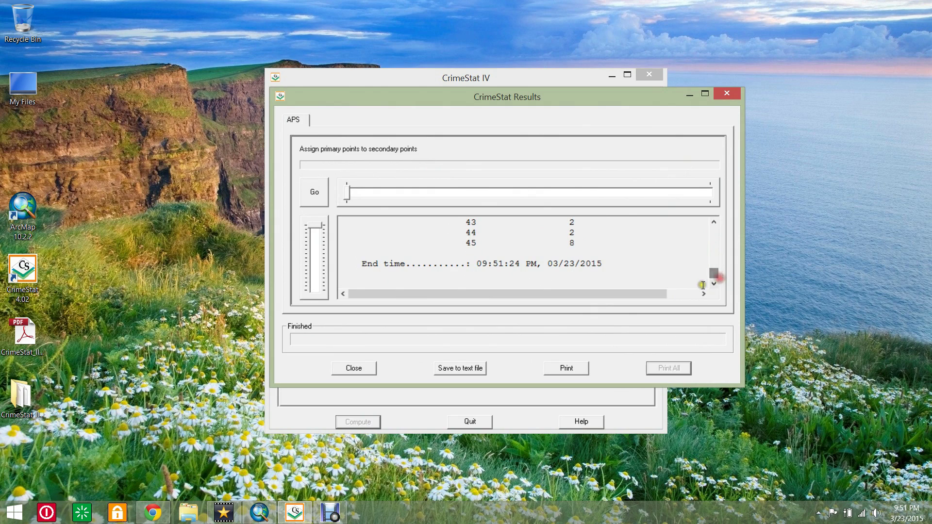
click(259, 512)
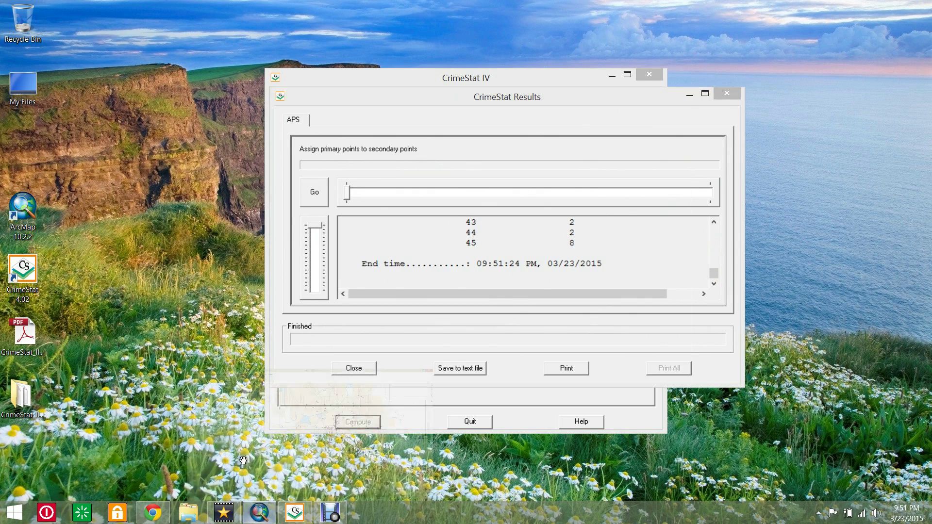
click(125, 35)
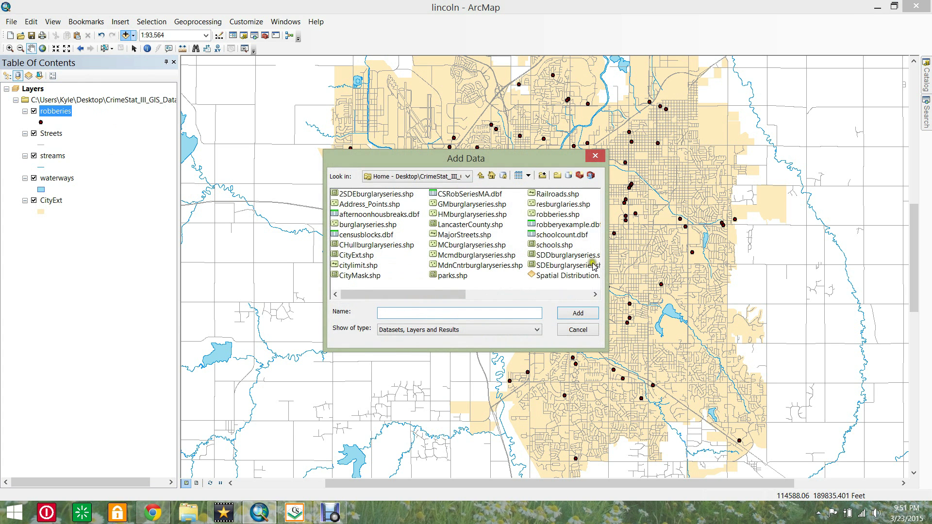
Add schoolcount.dbf to the map and open its attribute table.
click(573, 234)
click(578, 313)
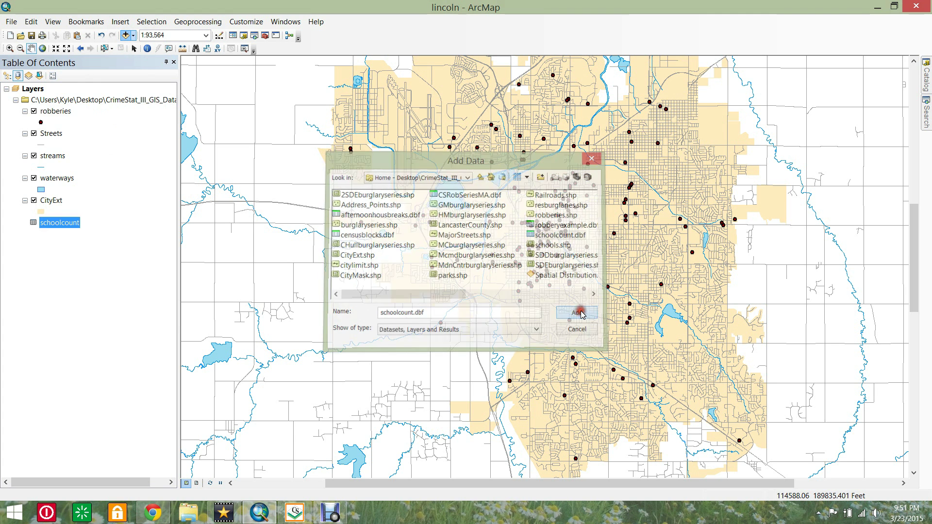
right_click(70, 223)
click(85, 232)
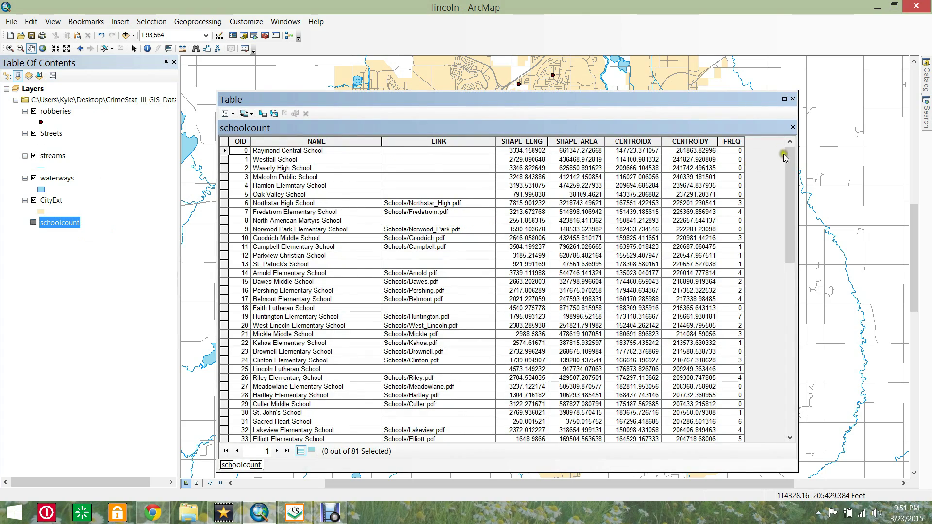
Sort the table by FREQ descending, select top-ranked McPhee Elementary, then show the desktop.
drag(788, 156, 777, 142)
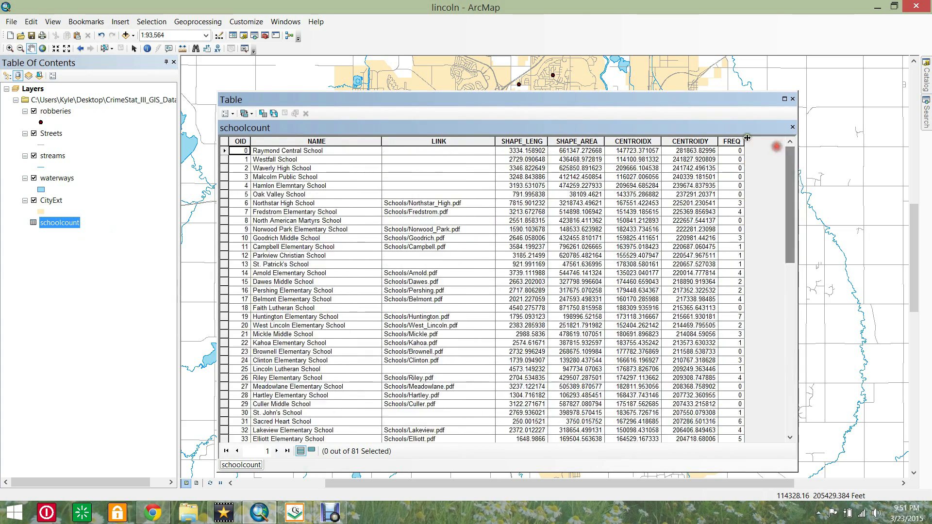
click(737, 142)
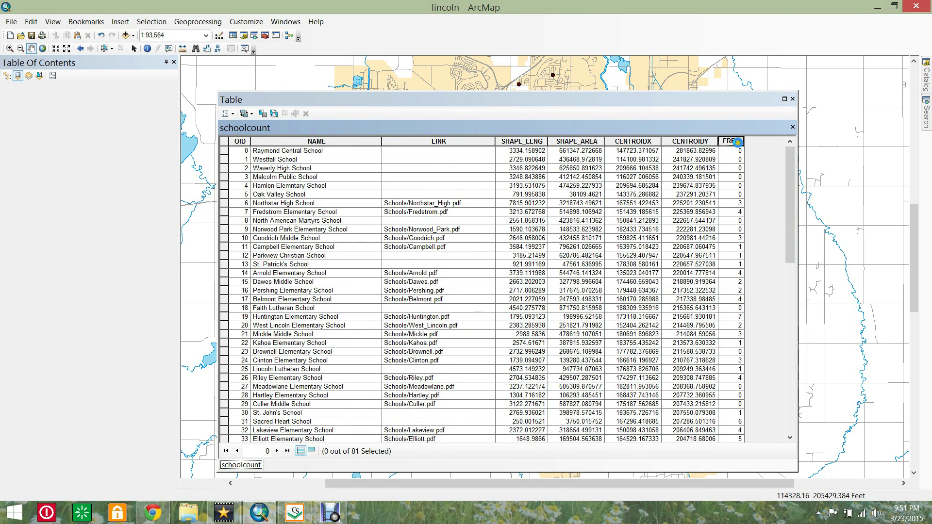
right_click(741, 142)
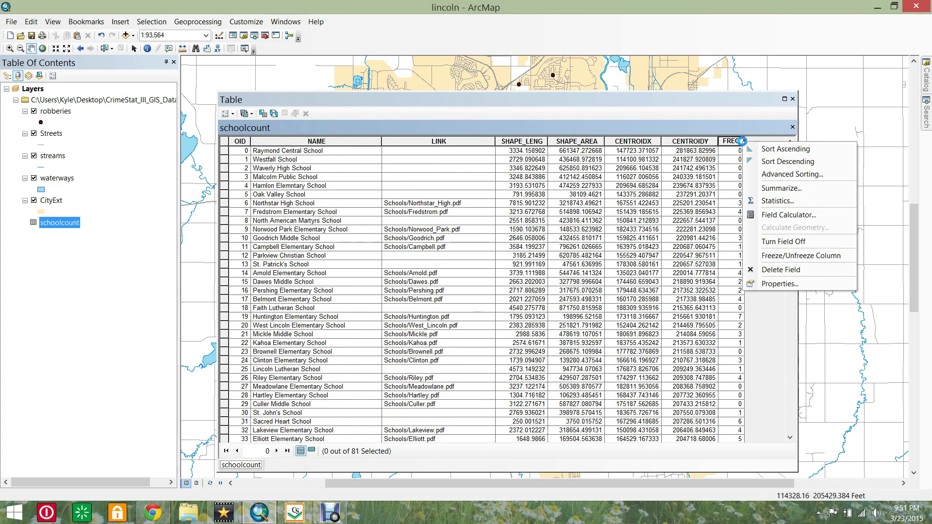
click(761, 163)
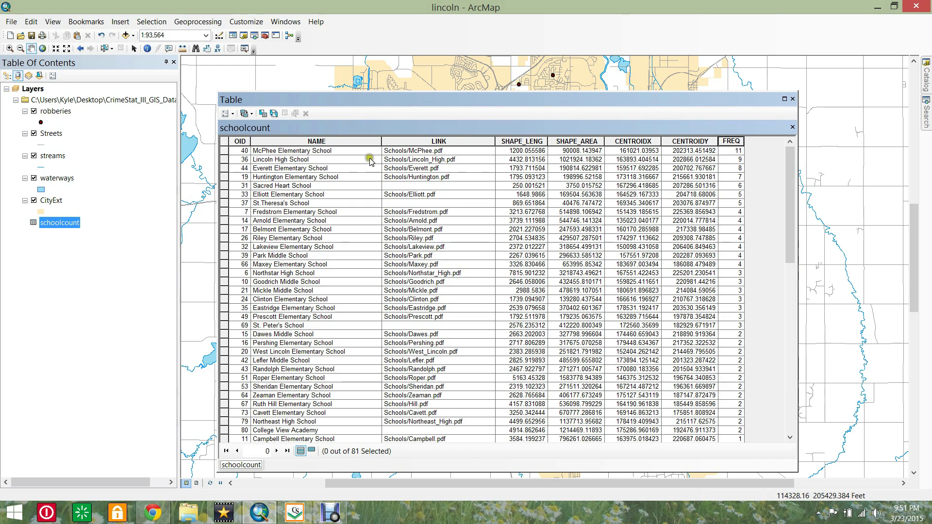
click(224, 151)
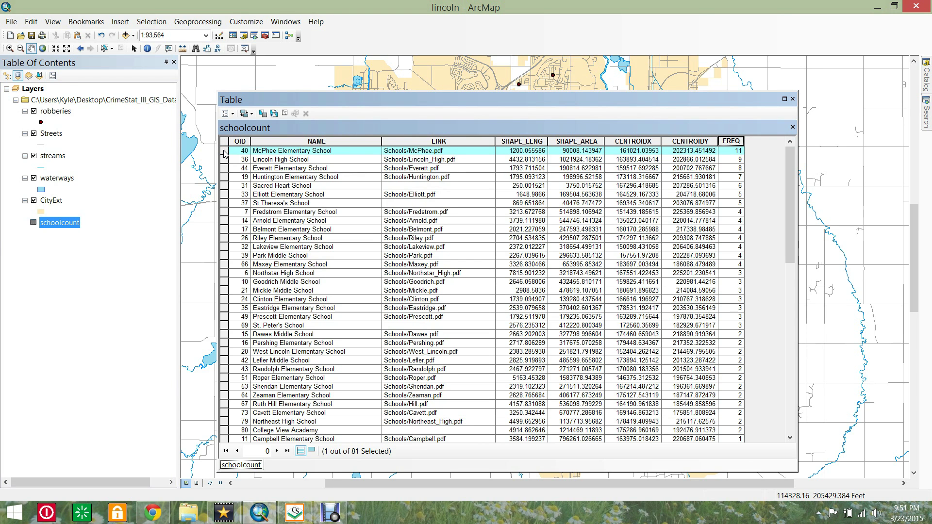
key(super+d)
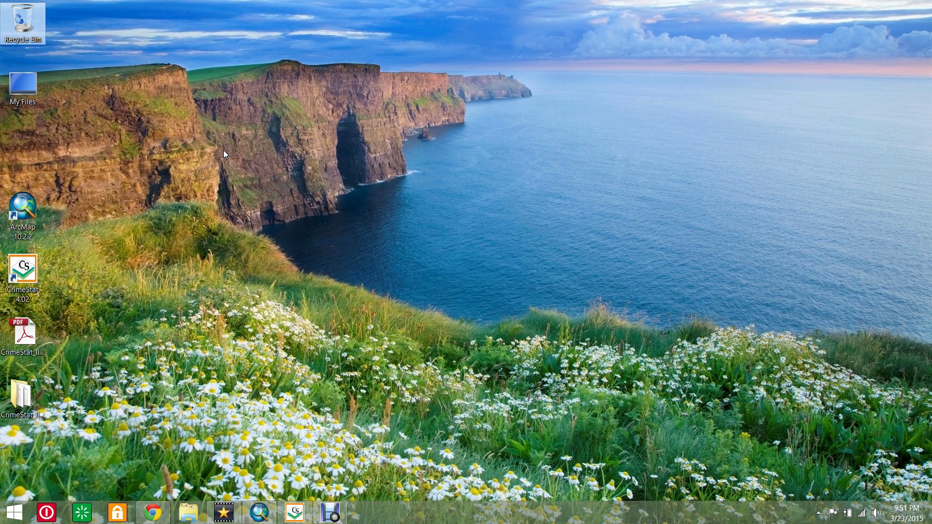